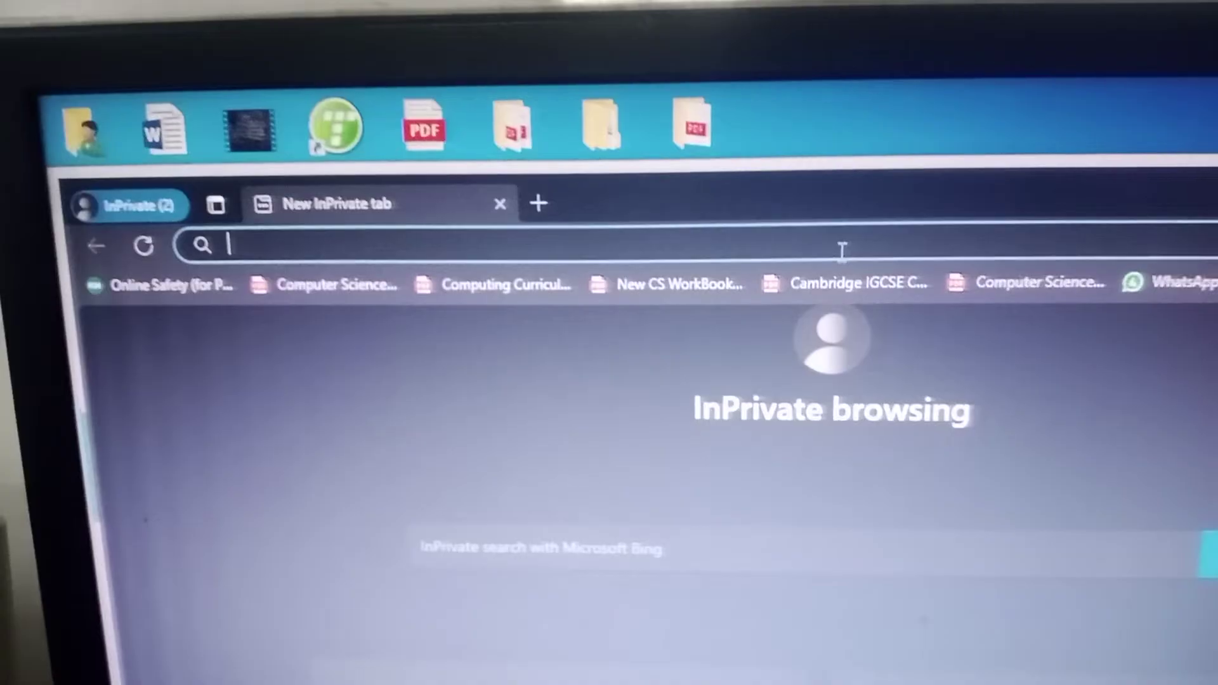
Paste and load the copied meeting link, then continue joining in the browser instead of the app.
{"action": "right_click", "coordinate": [788, 248]}
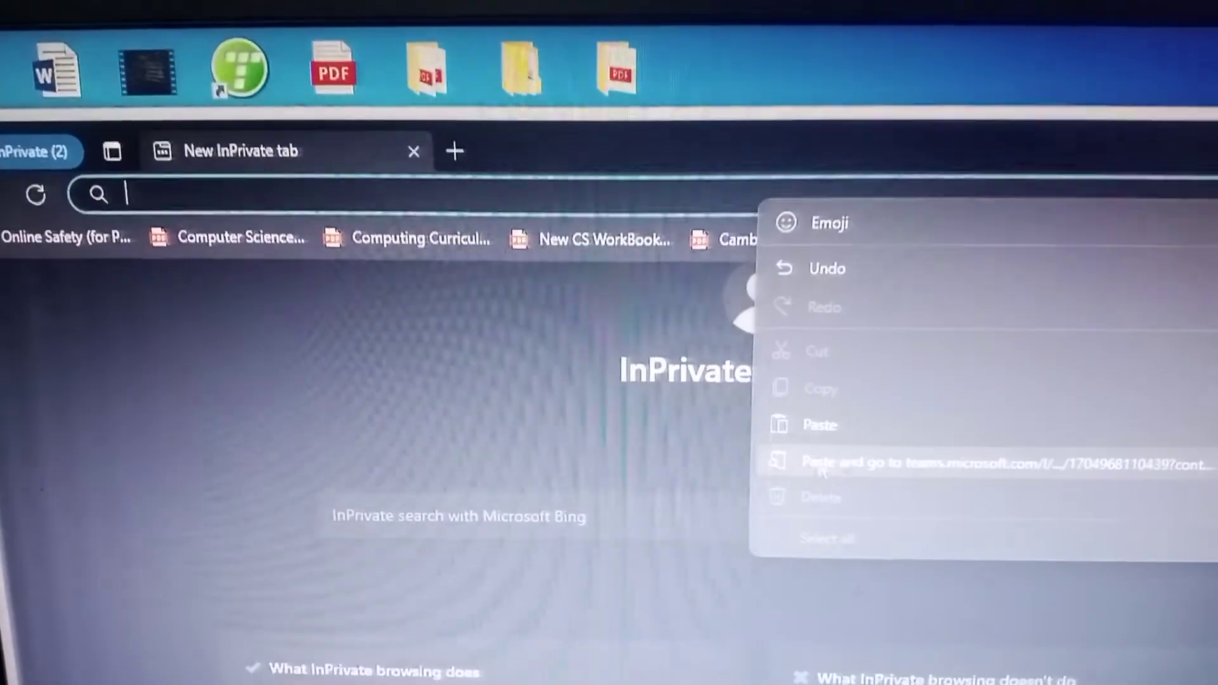
{"action": "left_click", "coordinate": [832, 450]}
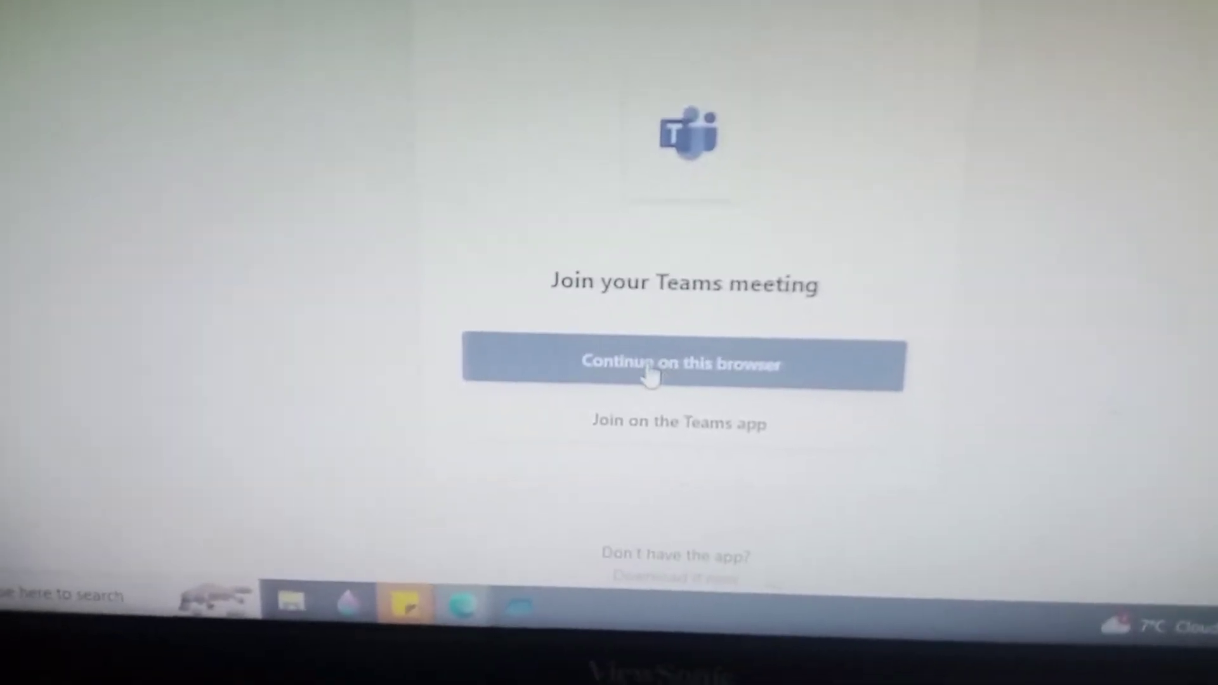
{"action": "left_click", "coordinate": [662, 328]}
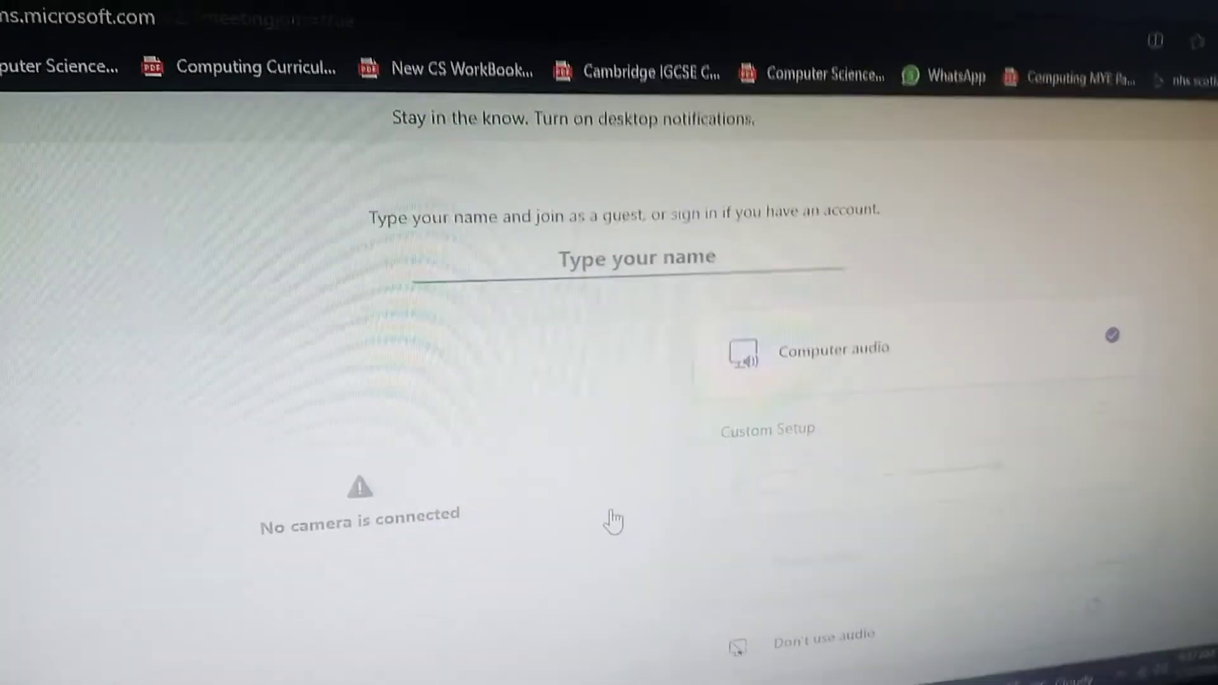
{"action": "type", "text": "Fa"}
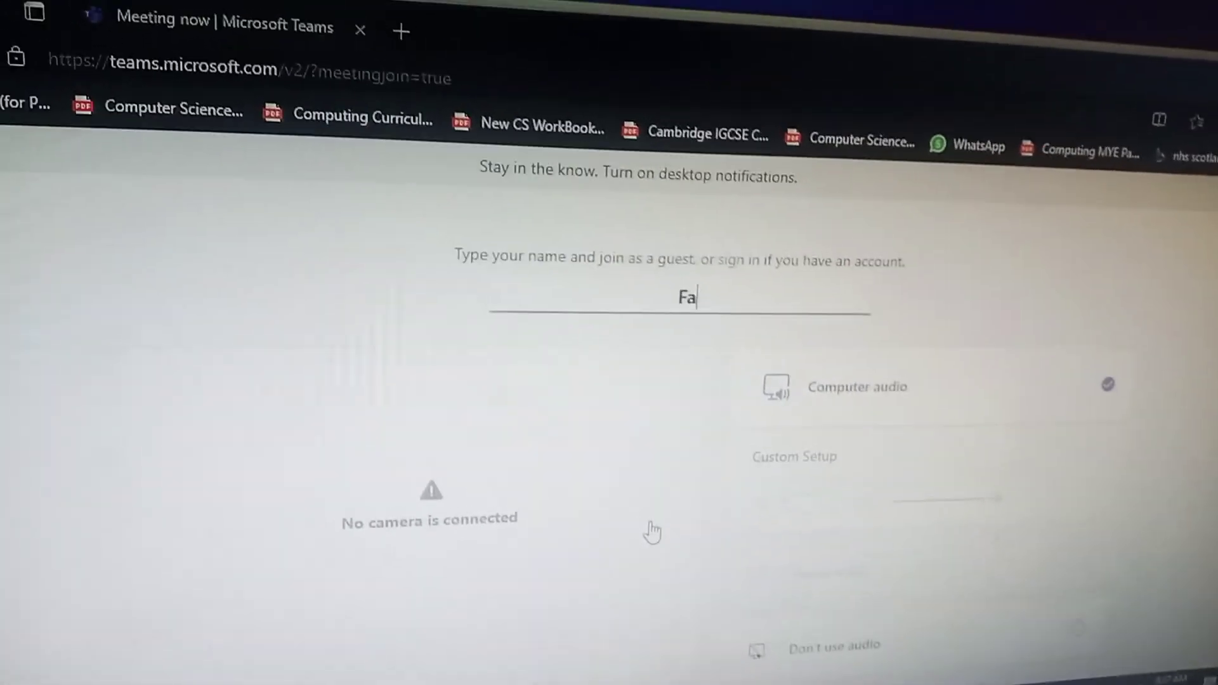
{"action": "type", "text": "isal Ja"}
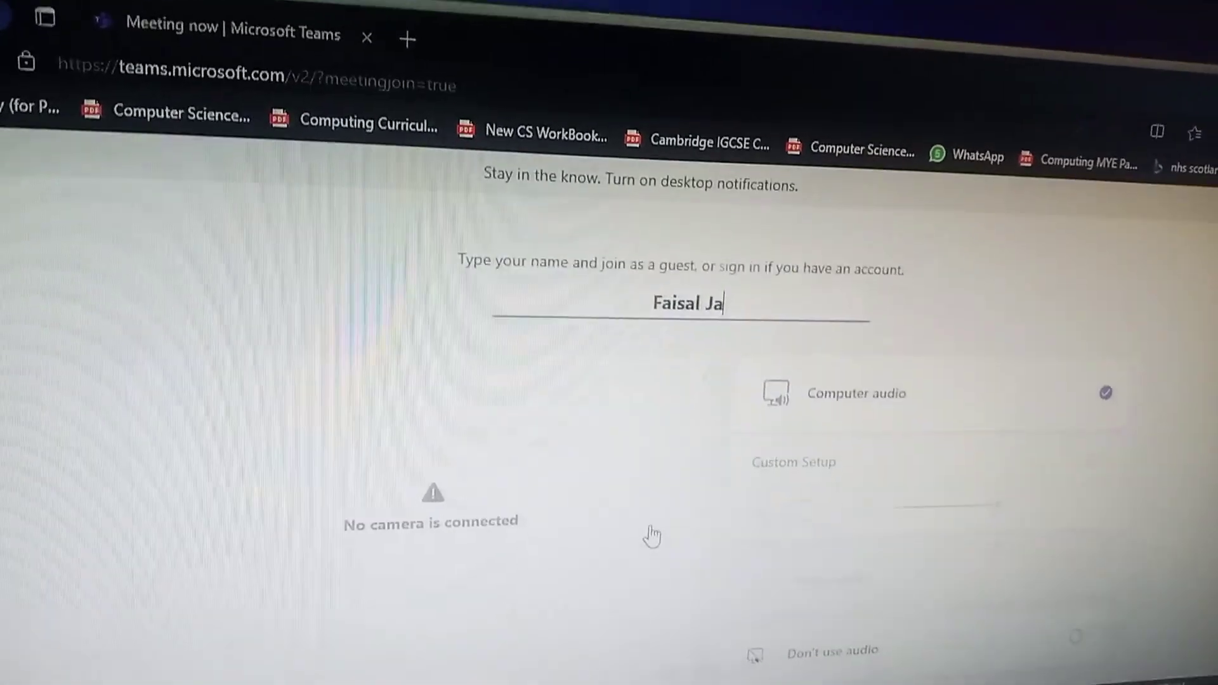
{"action": "type", "text": "lil"}
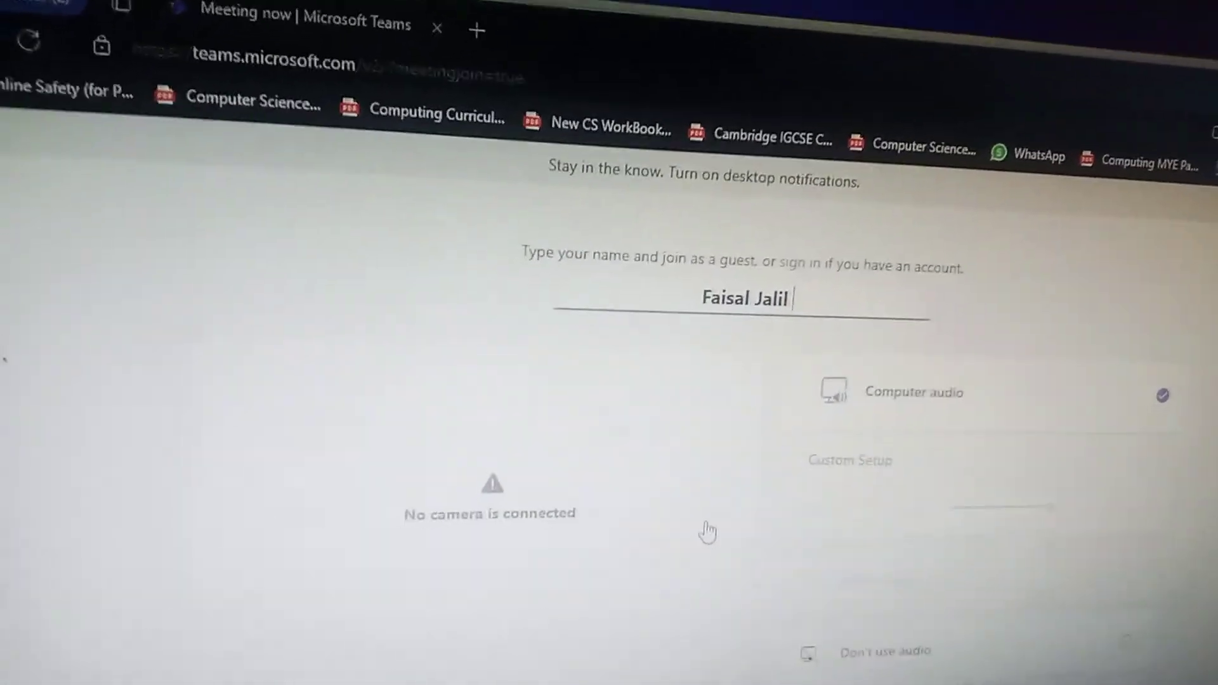
{"action": "type", "text": " Class"}
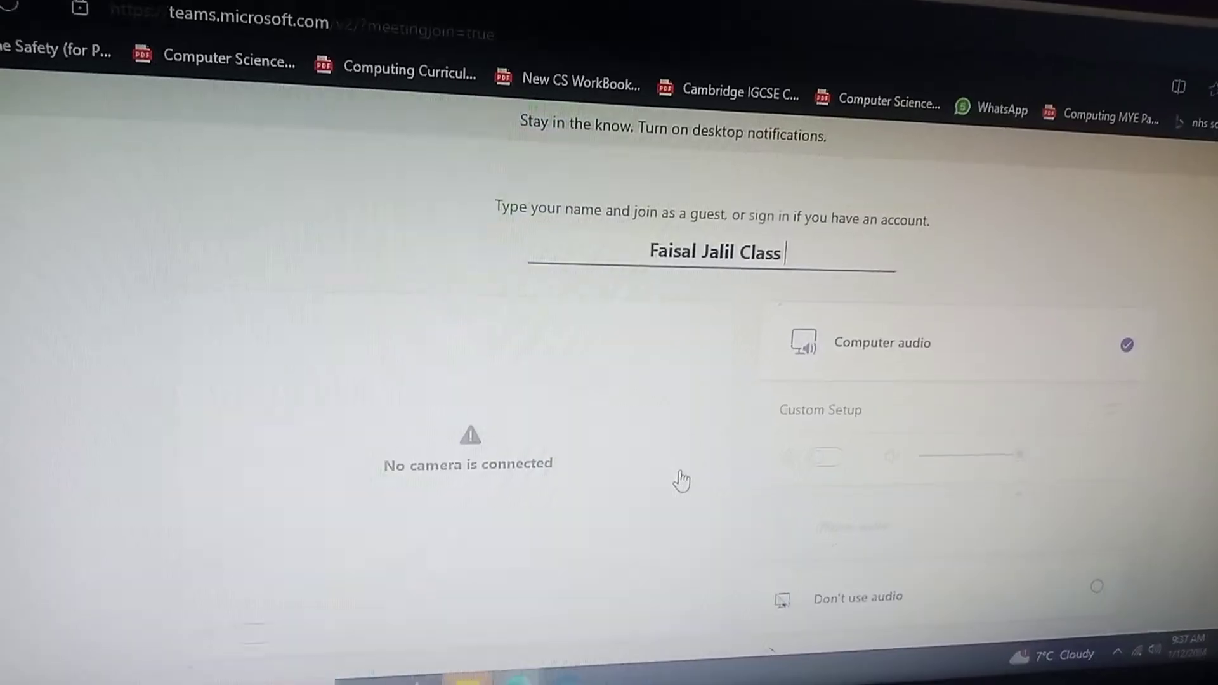
{"action": "type", "text": " PG"}
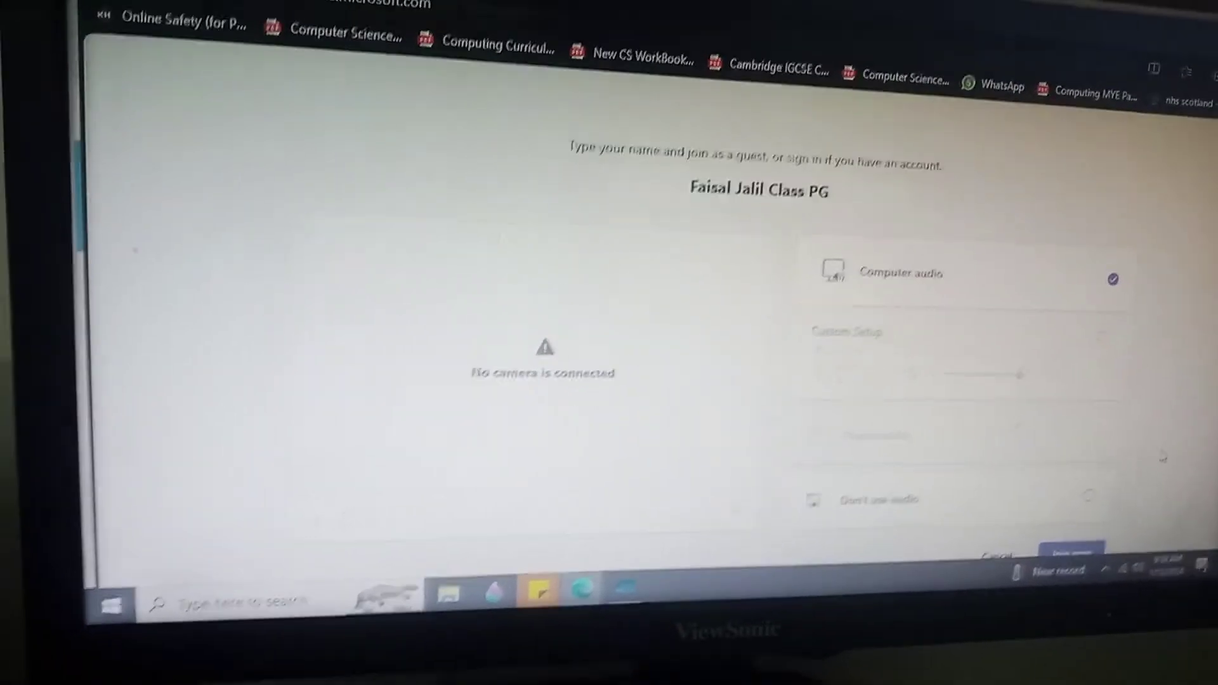
Zoom the page out so all the joining options fit on screen.
{"action": "key", "text": "ctrl+minus"}
{"action": "key", "text": "ctrl+minus"}
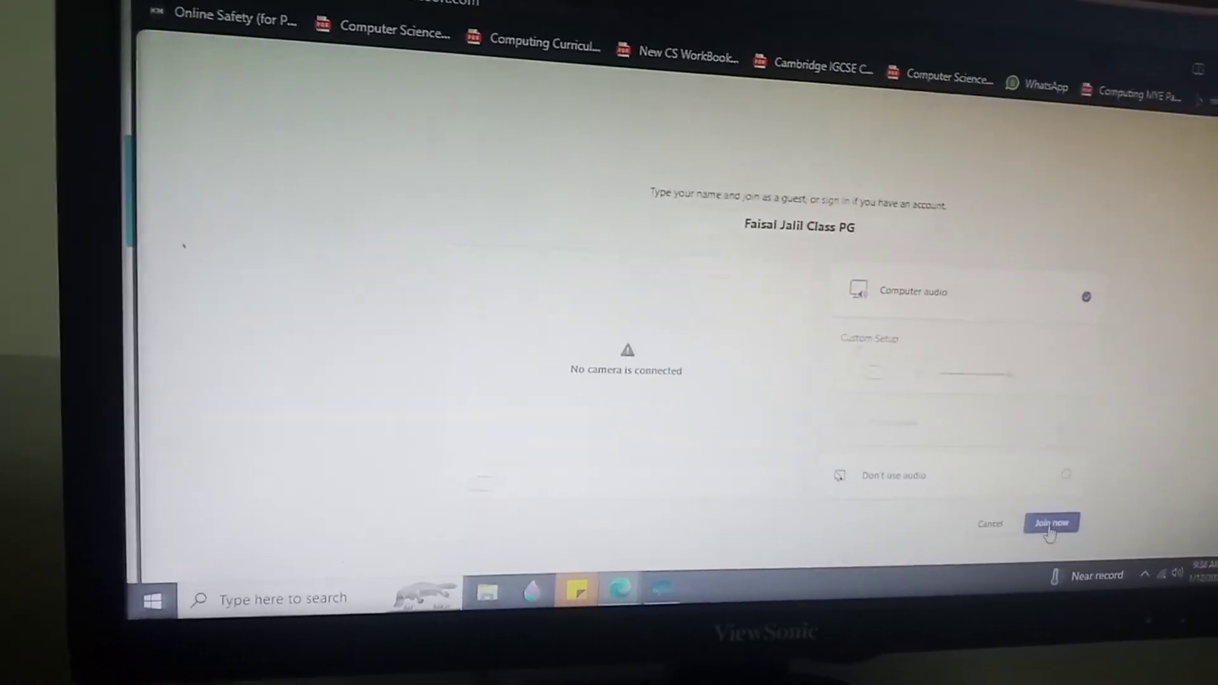